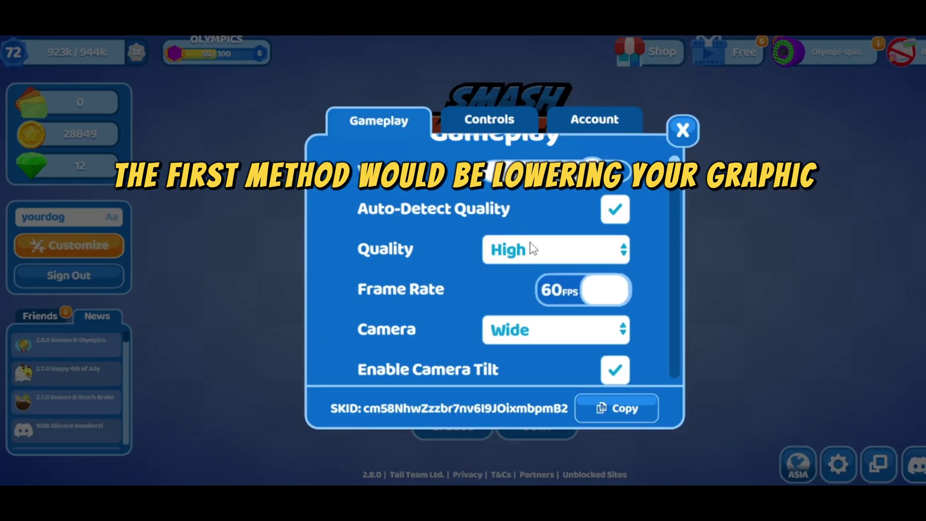
Uncheck Auto-Detect Quality and set the Smash Karts graphics quality to Low.
{"action": "left_click", "coordinate": [615, 210]}
{"action": "left_click", "coordinate": [619, 247]}
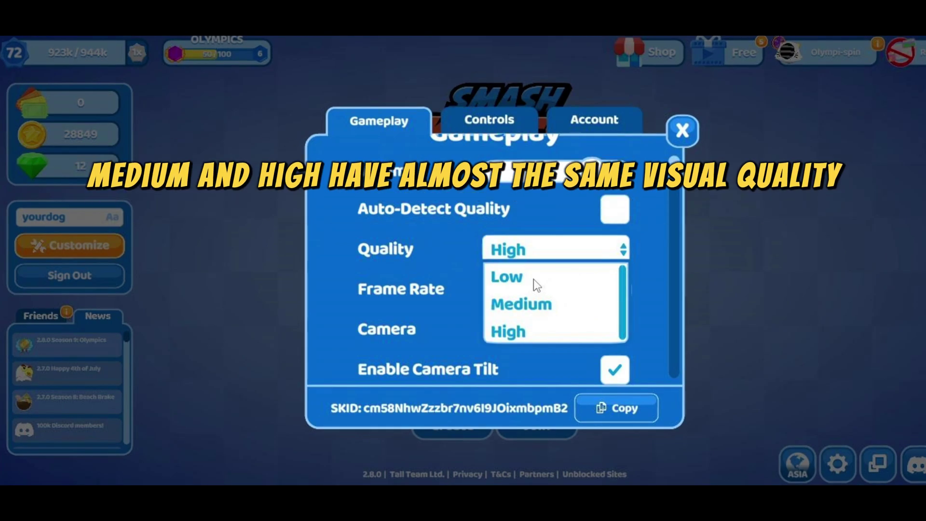
{"action": "left_click", "coordinate": [506, 284]}
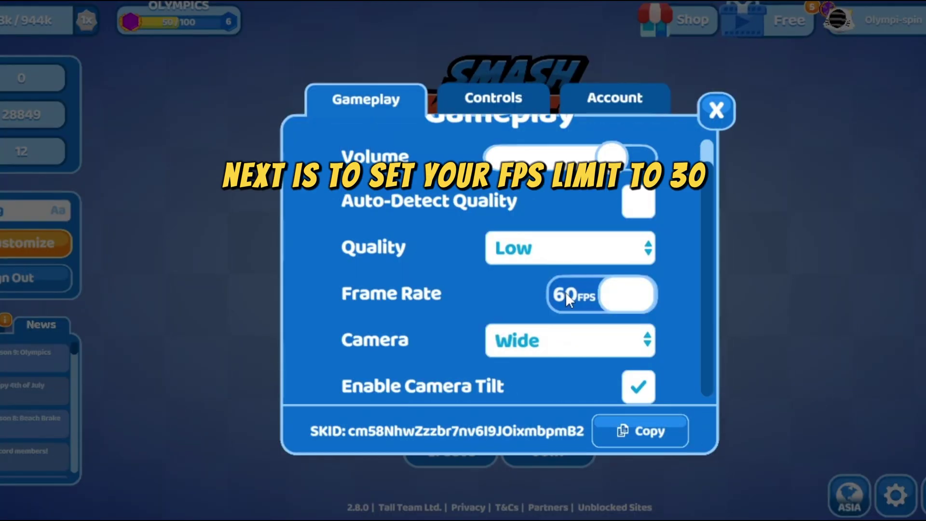
Switch the Smash Karts frame rate setting from 60 FPS to 30 FPS.
{"action": "left_click", "coordinate": [565, 292]}
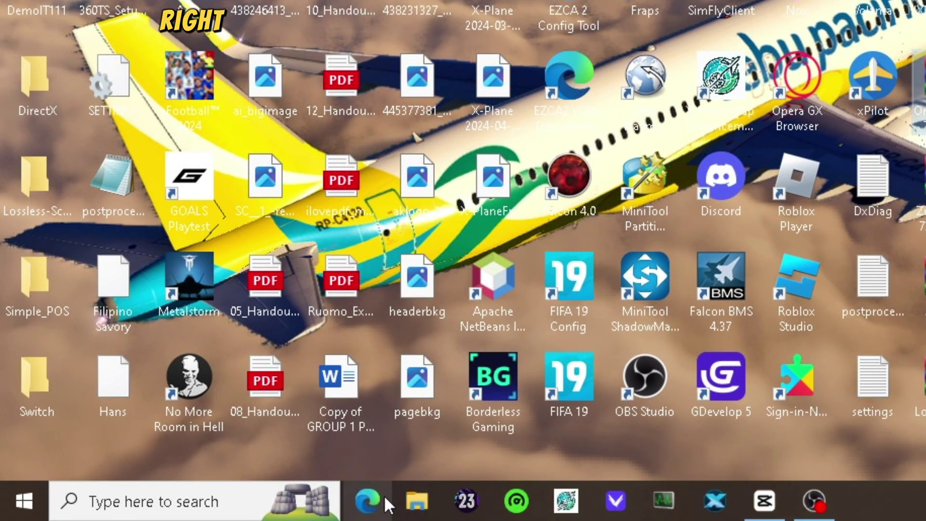
Append --disable-frame-rate-limit to the Microsoft Edge shortcut's Target and apply it.
{"action": "right_click", "coordinate": [377, 499]}
{"action": "right_click", "coordinate": [366, 421]}
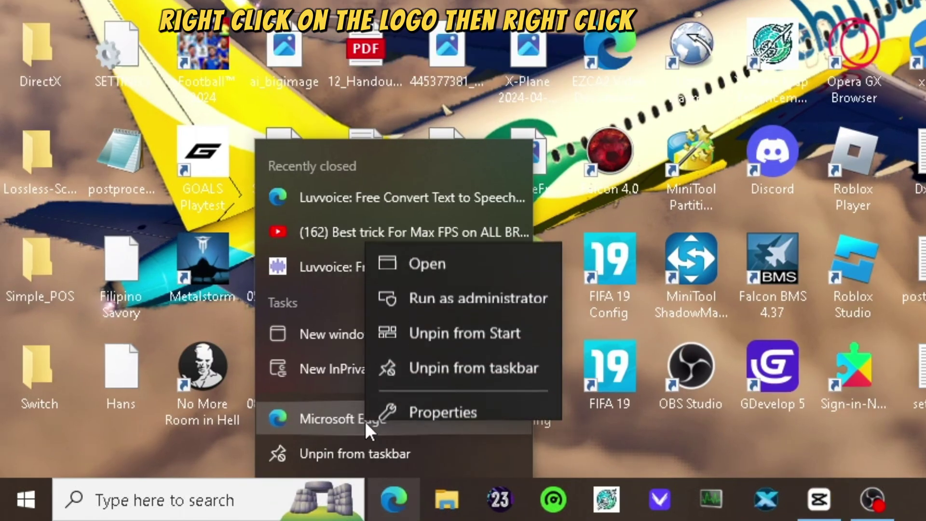
{"action": "left_click", "coordinate": [399, 400]}
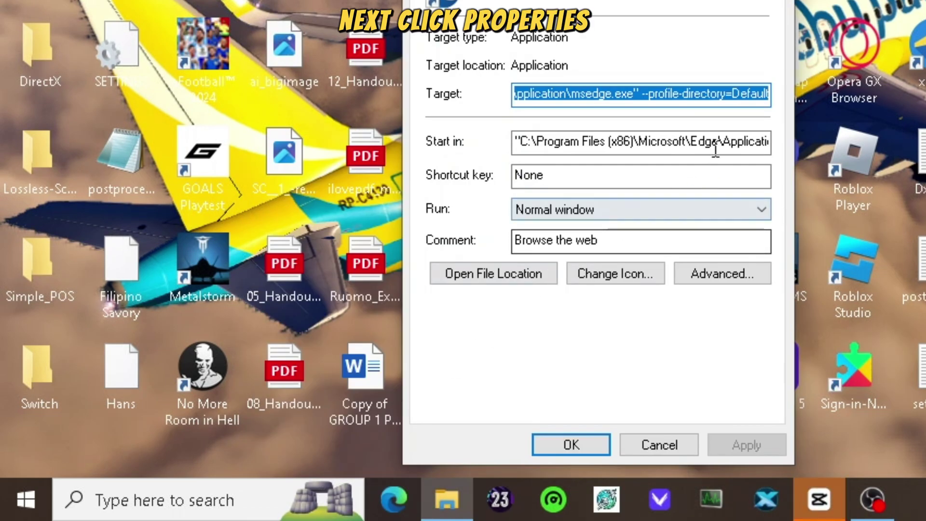
{"action": "left_click", "coordinate": [769, 102]}
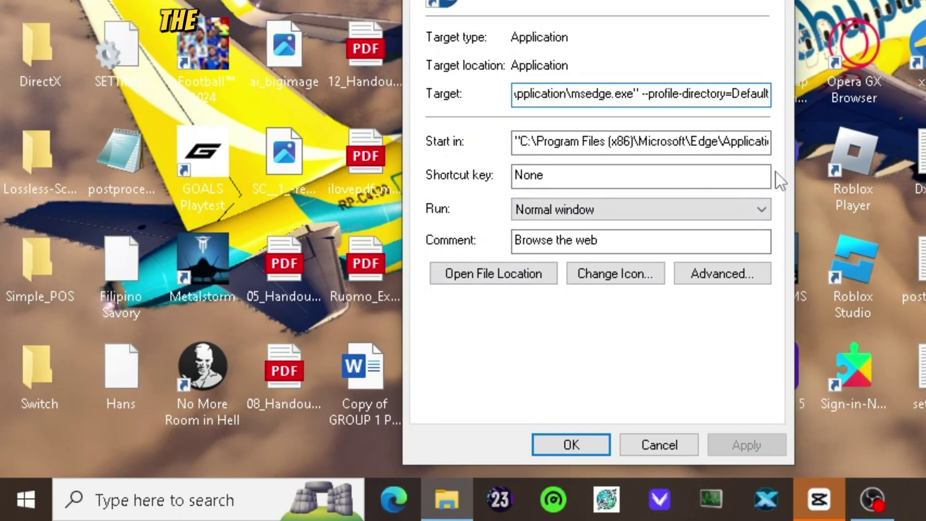
{"action": "type", "text": "--disable-frame-rate-limit"}
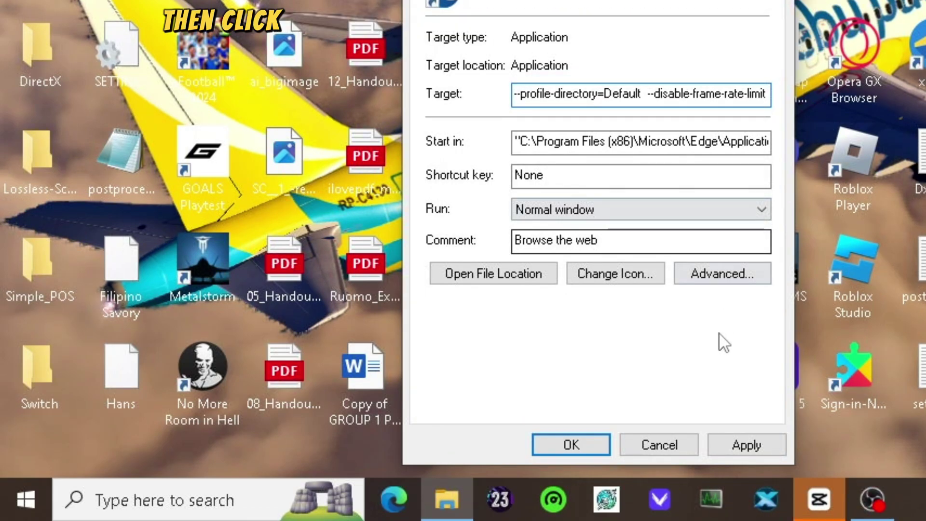
{"action": "left_click", "coordinate": [732, 443]}
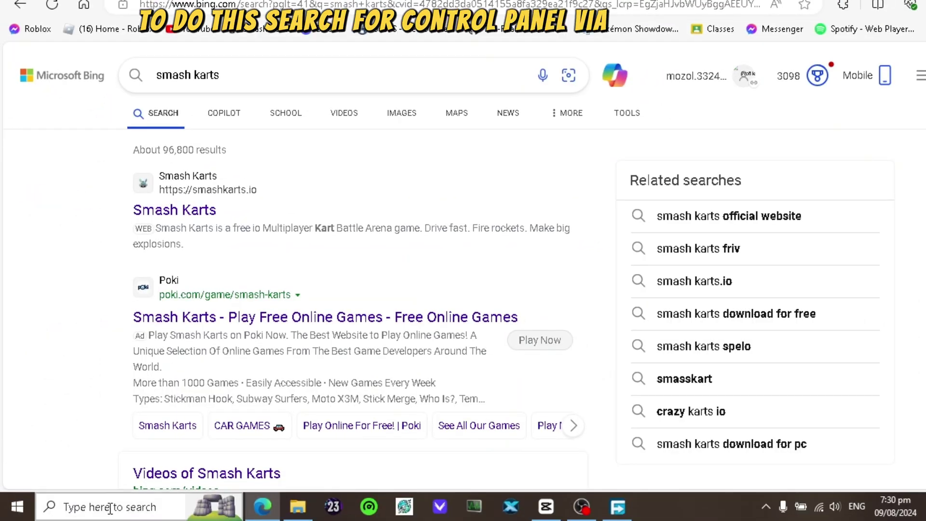
Select 'Adjust for best performance' in the System Performance Options and confirm with OK.
{"action": "left_click", "coordinate": [109, 507]}
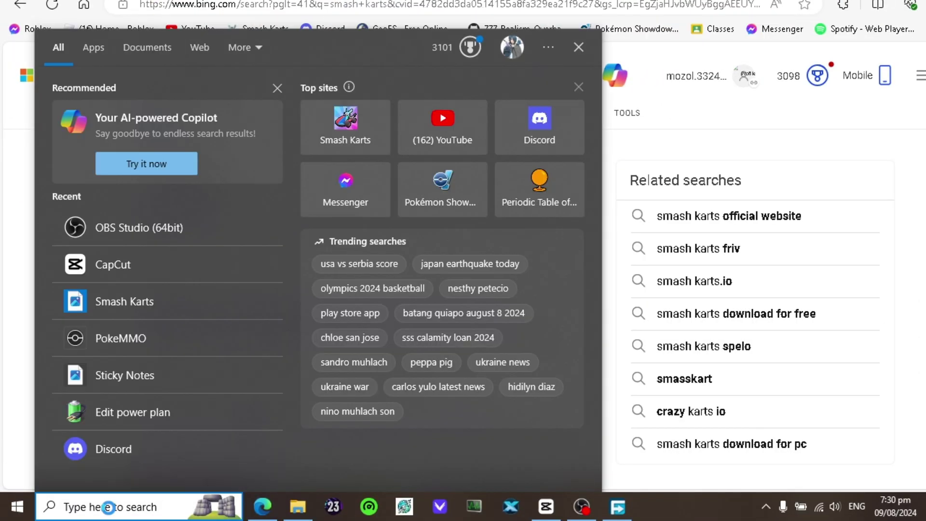
{"action": "type", "text": "control"}
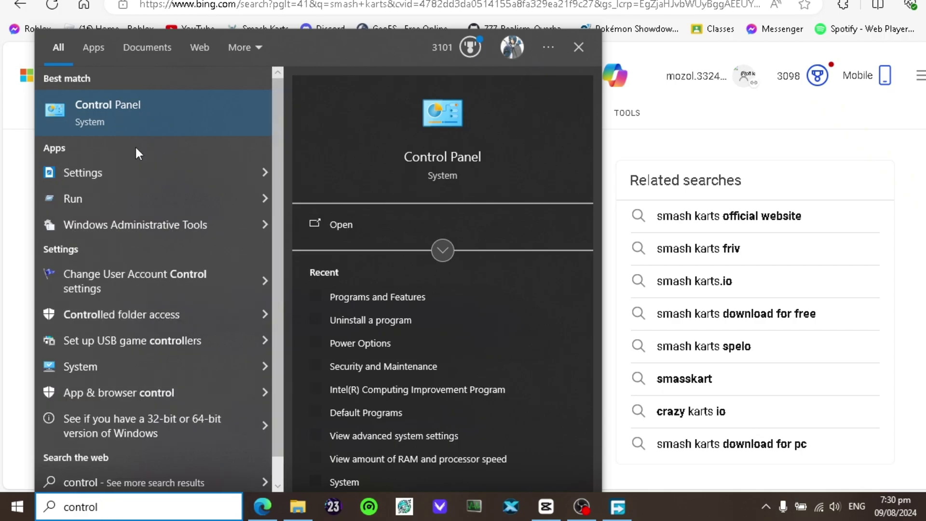
{"action": "left_click", "coordinate": [142, 120]}
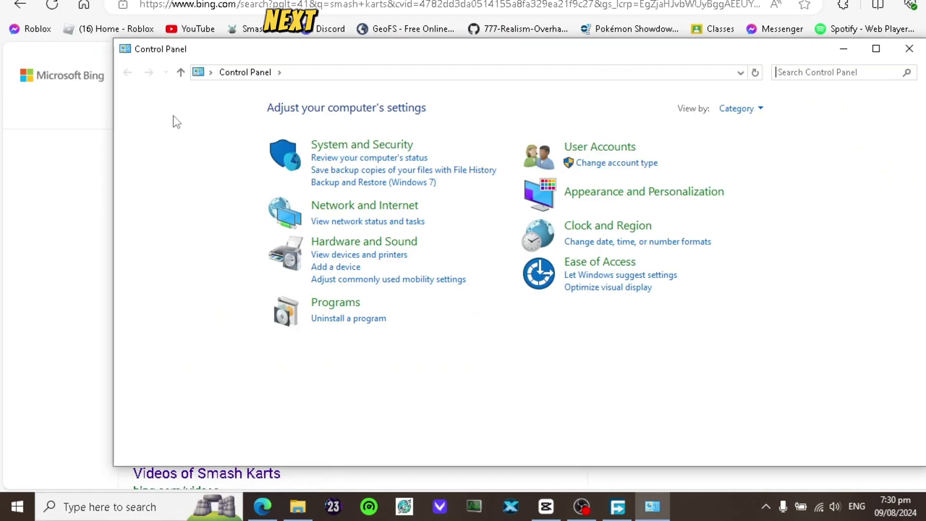
{"action": "left_click", "coordinate": [332, 146]}
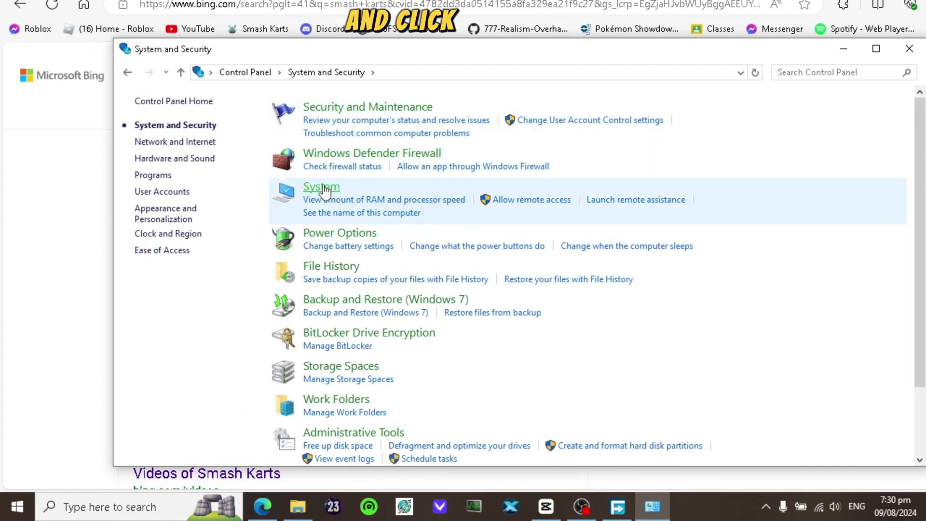
{"action": "left_click", "coordinate": [322, 190]}
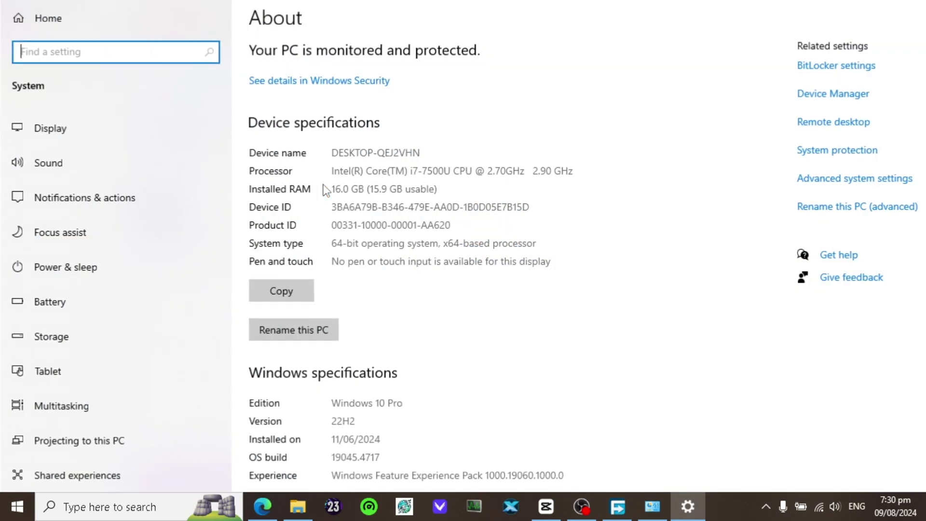
{"action": "left_click", "coordinate": [826, 181]}
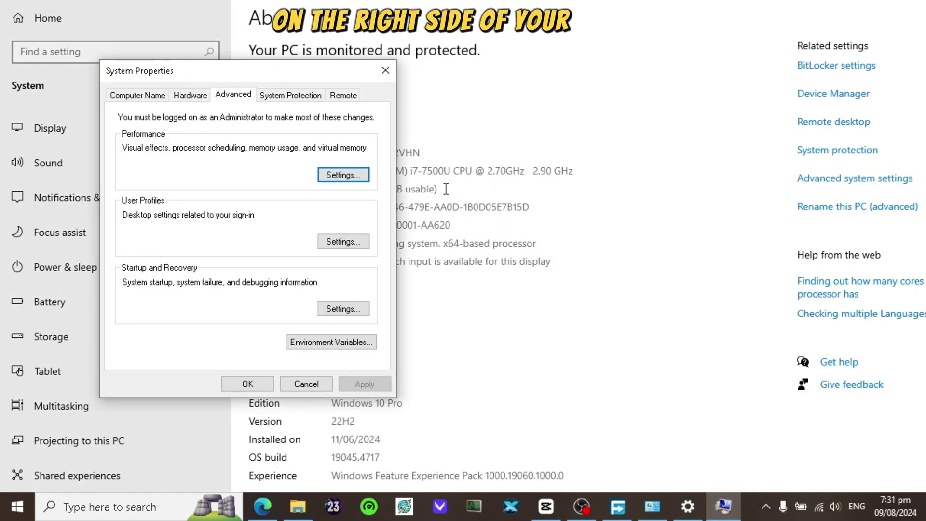
{"action": "left_click", "coordinate": [328, 177]}
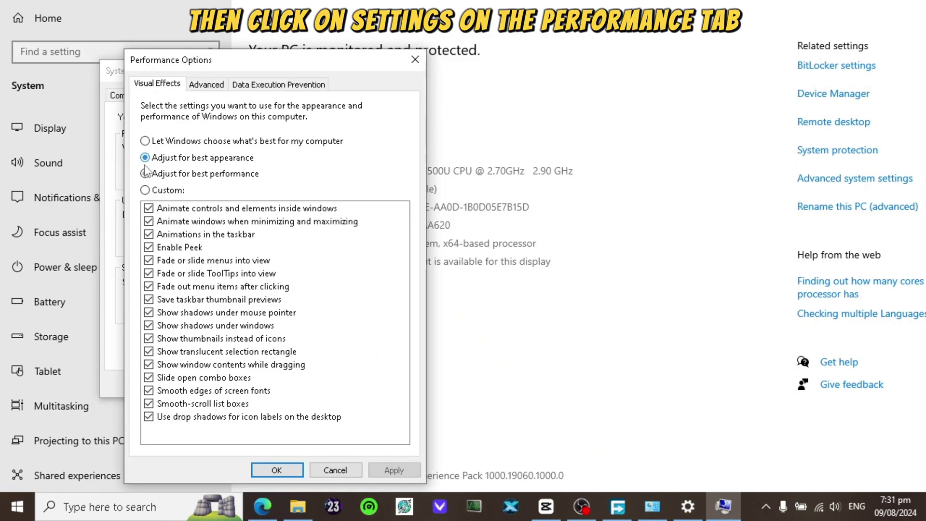
{"action": "left_click", "coordinate": [146, 174]}
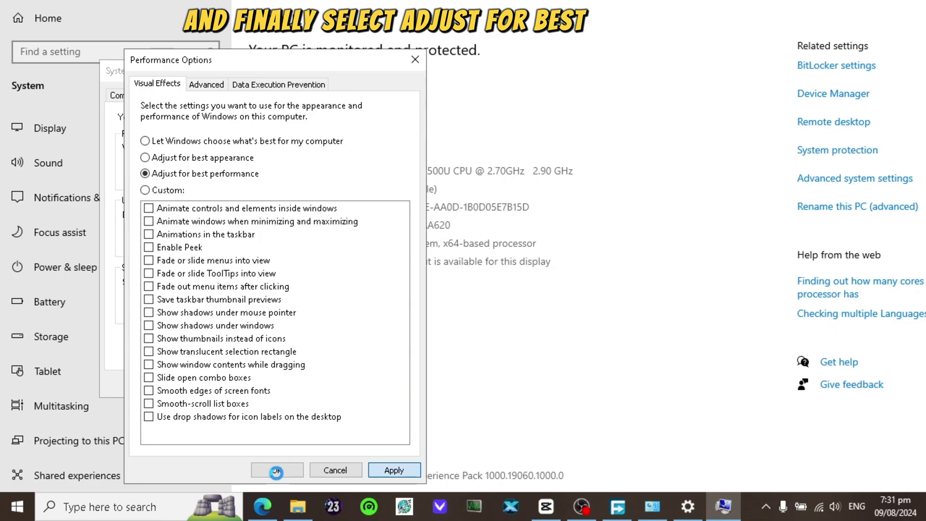
{"action": "left_click", "coordinate": [276, 470]}
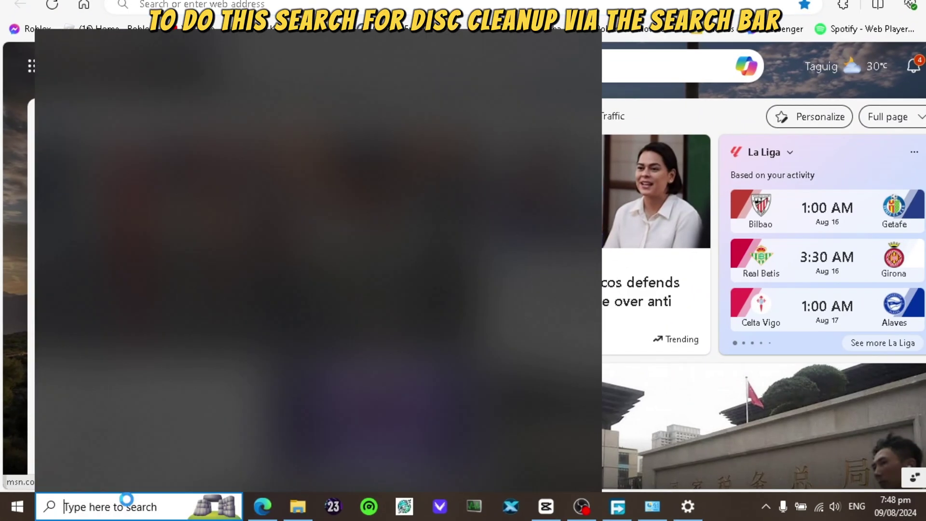
{"action": "type", "text": "d"}
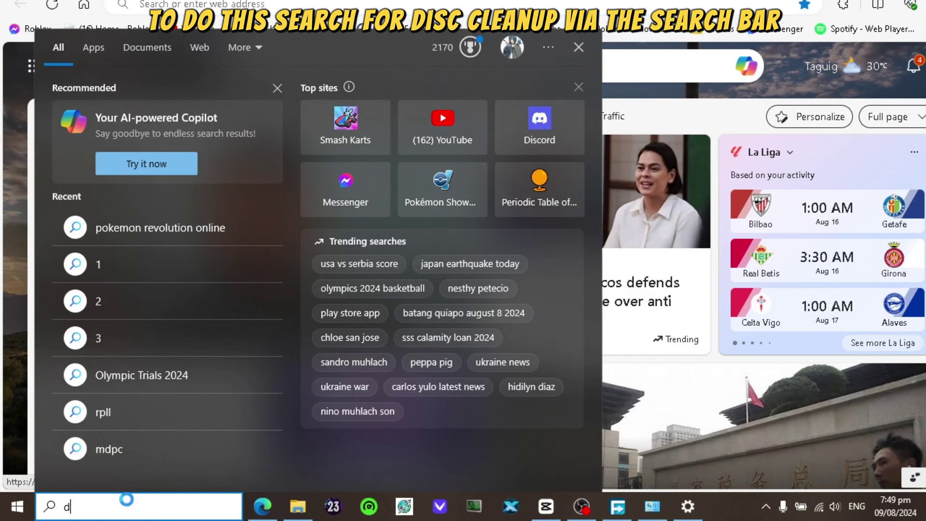
{"action": "type", "text": "isk"}
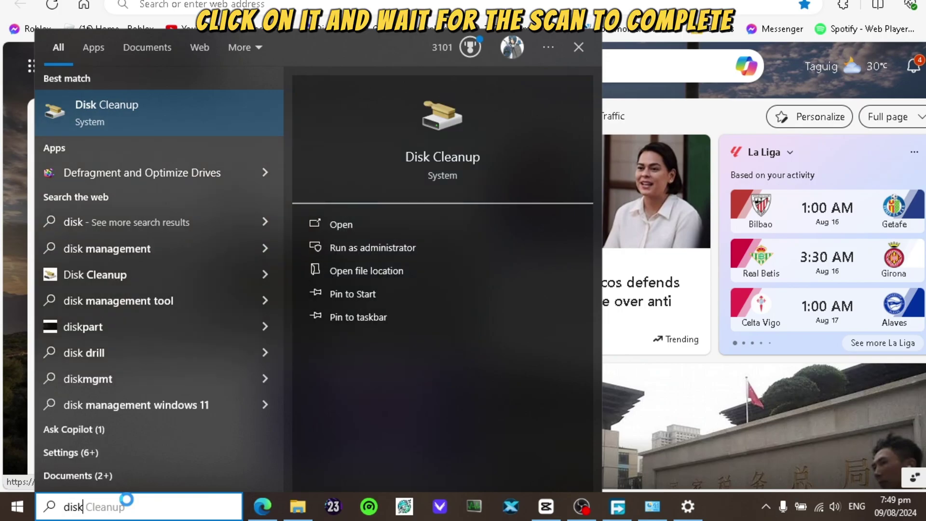
Run Disk Cleanup on drive C with Temporary files checked and permanently delete them.
{"action": "key", "text": "Return"}
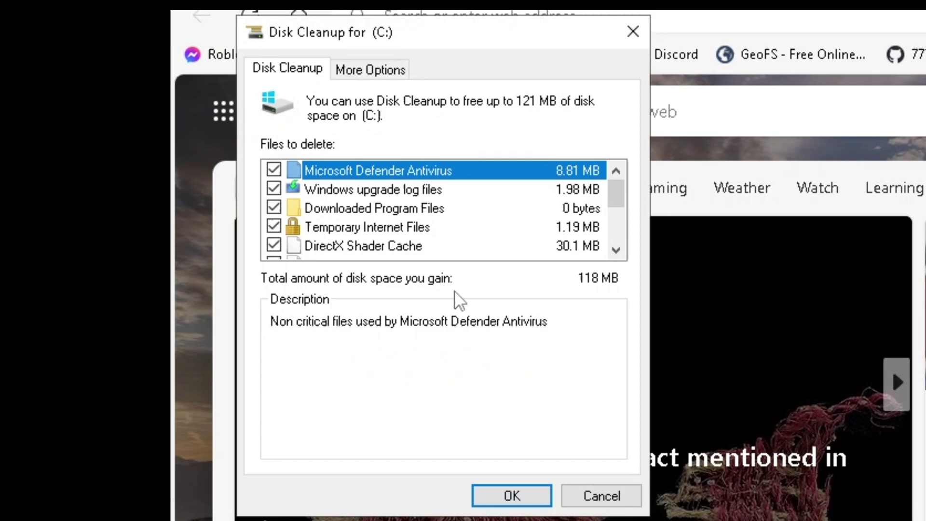
{"action": "left_click", "coordinate": [621, 252]}
{"action": "left_click", "coordinate": [621, 252]}
{"action": "left_click", "coordinate": [622, 252]}
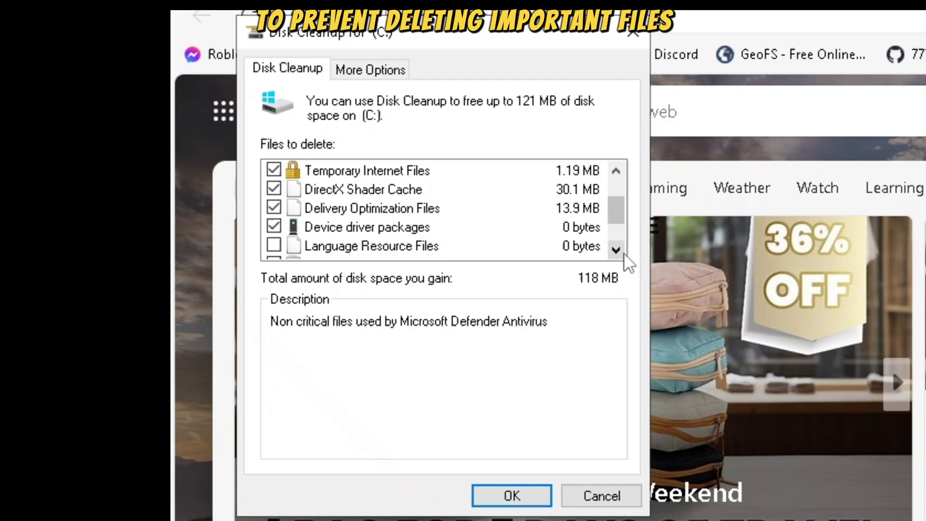
{"action": "left_click", "coordinate": [621, 253]}
{"action": "scroll", "coordinate": [472, 248], "scroll_direction": "down", "scroll_amount": 1}
{"action": "left_click", "coordinate": [274, 228]}
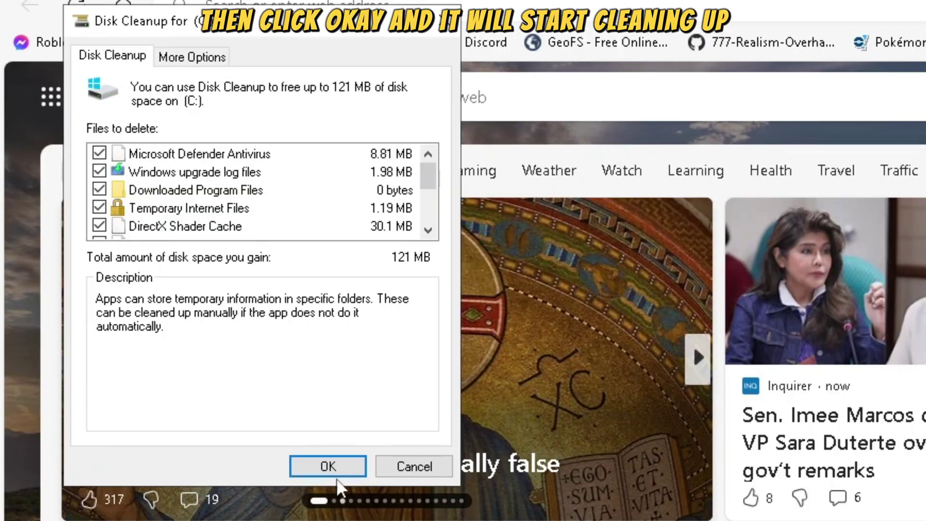
{"action": "left_click", "coordinate": [330, 464]}
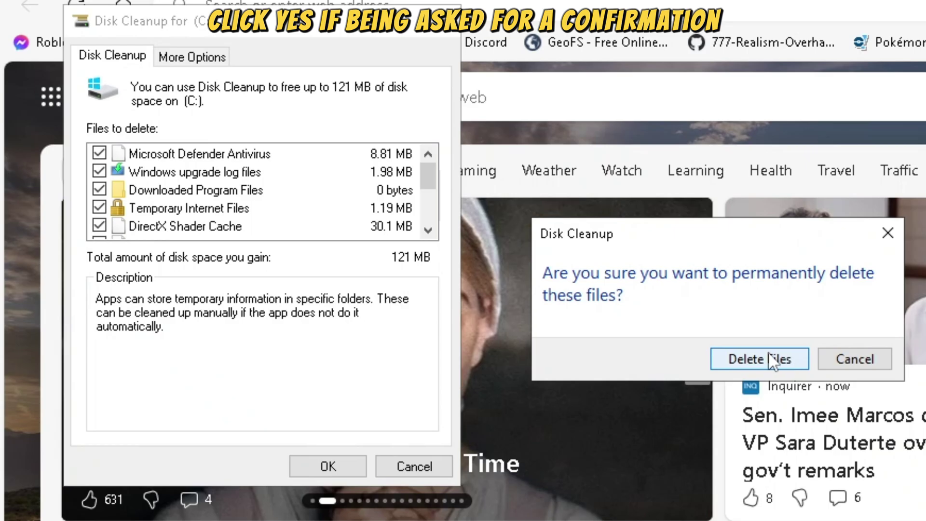
{"action": "left_click", "coordinate": [760, 359]}
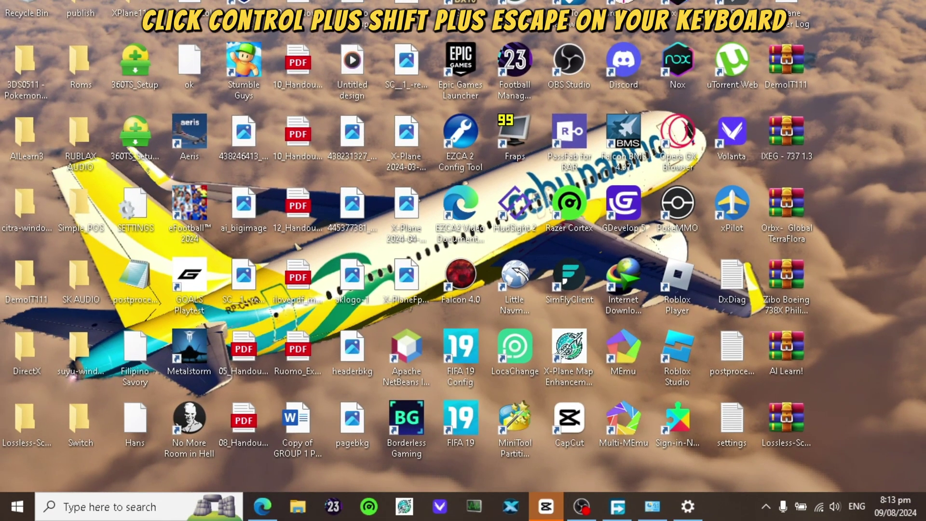
{"action": "key", "text": "ctrl+shift+Escape"}
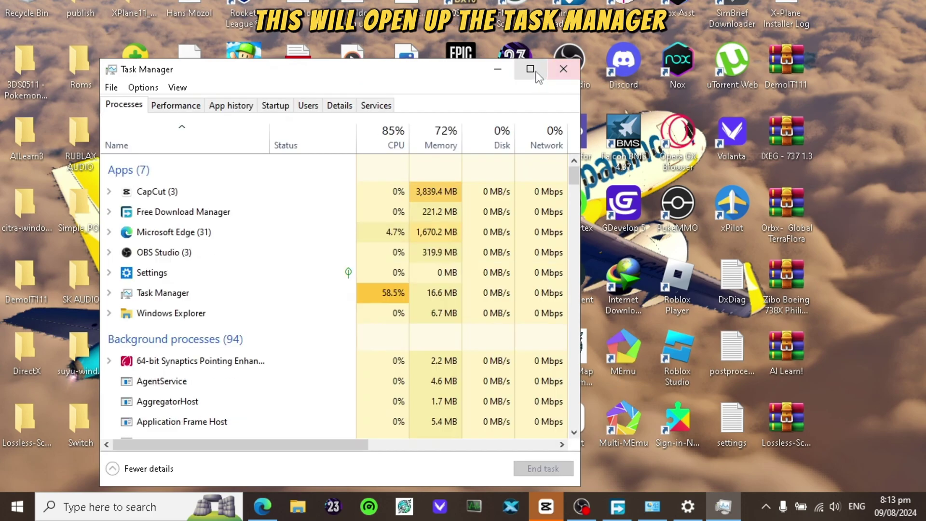
{"action": "left_click", "coordinate": [531, 69]}
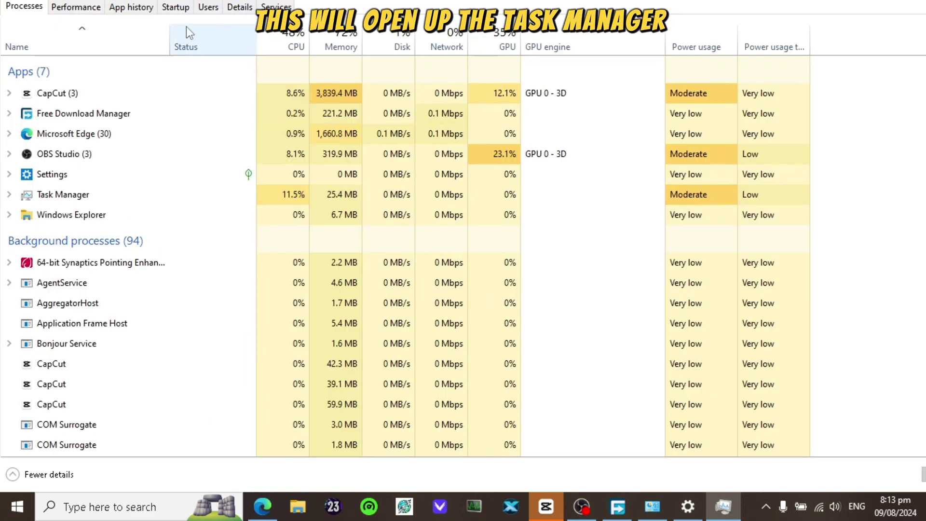
{"action": "left_click", "coordinate": [177, 8]}
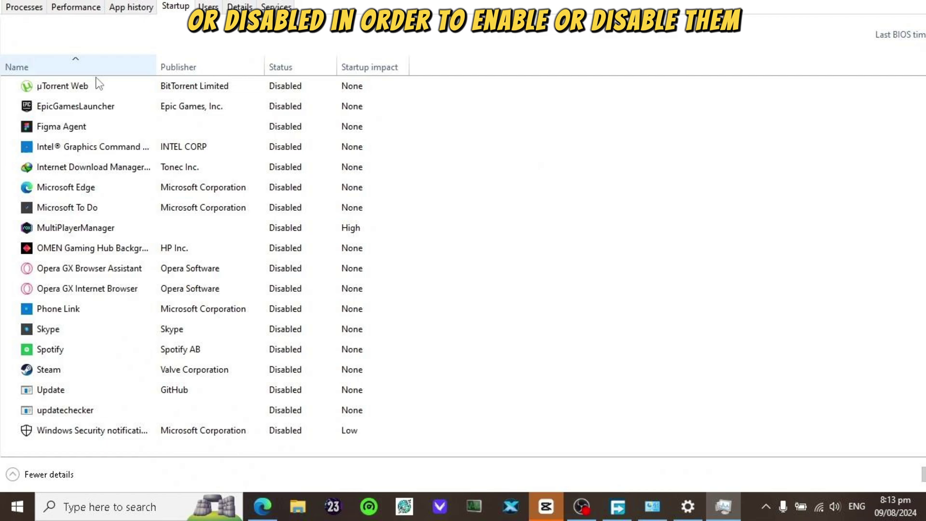
{"action": "right_click", "coordinate": [94, 86]}
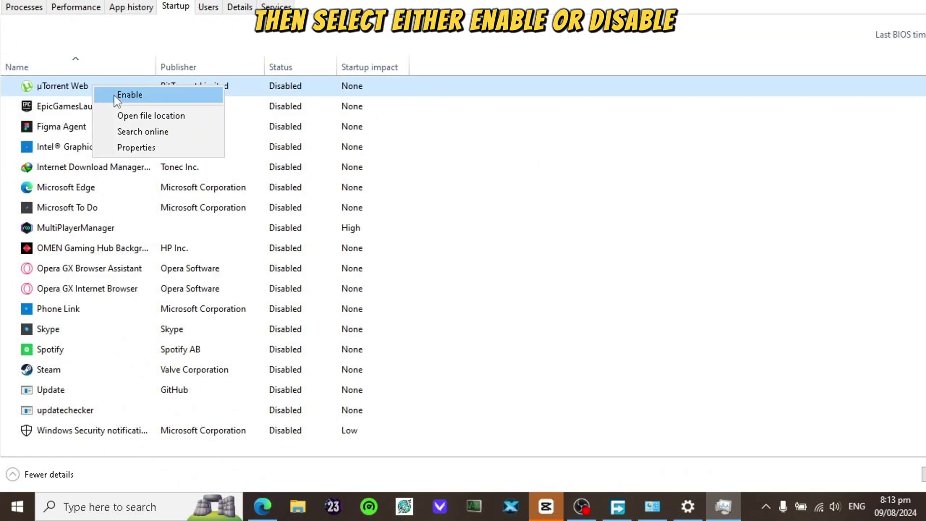
{"action": "right_click", "coordinate": [45, 105]}
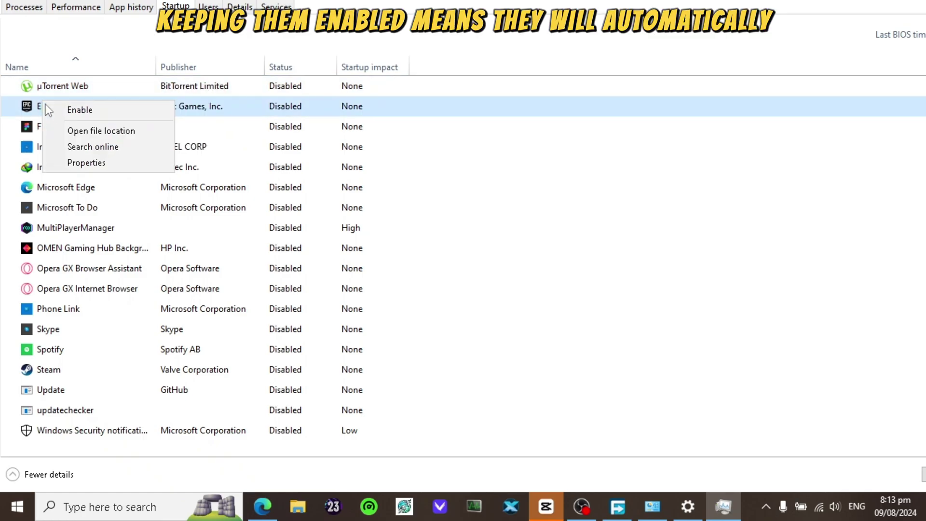
{"action": "left_click", "coordinate": [560, 50]}
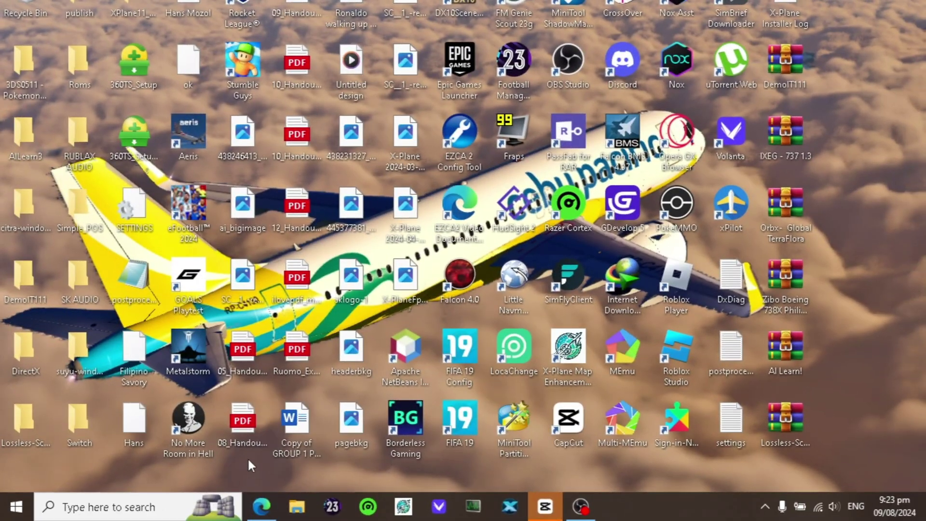
Optimize drive C in Defragment and Optimize Drives, then show the schedule Frequency options.
{"action": "left_click", "coordinate": [143, 503]}
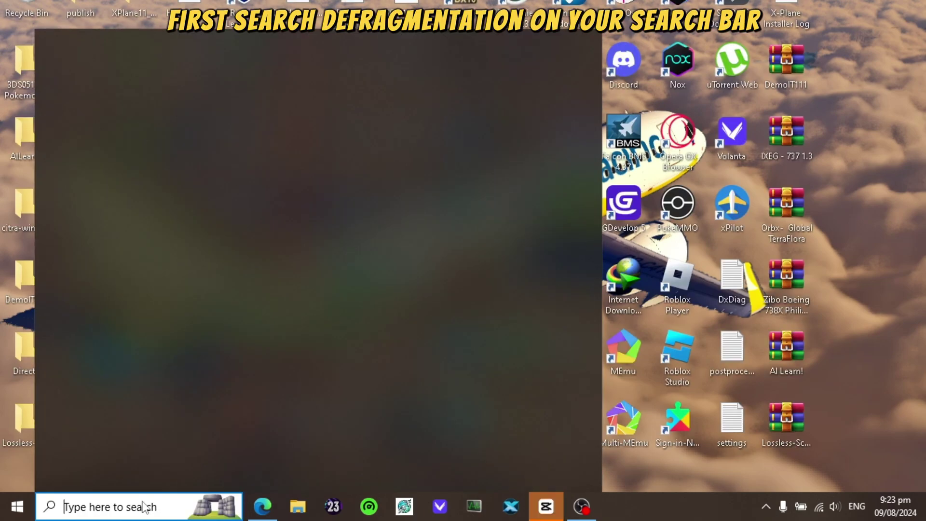
{"action": "type", "text": "defr"}
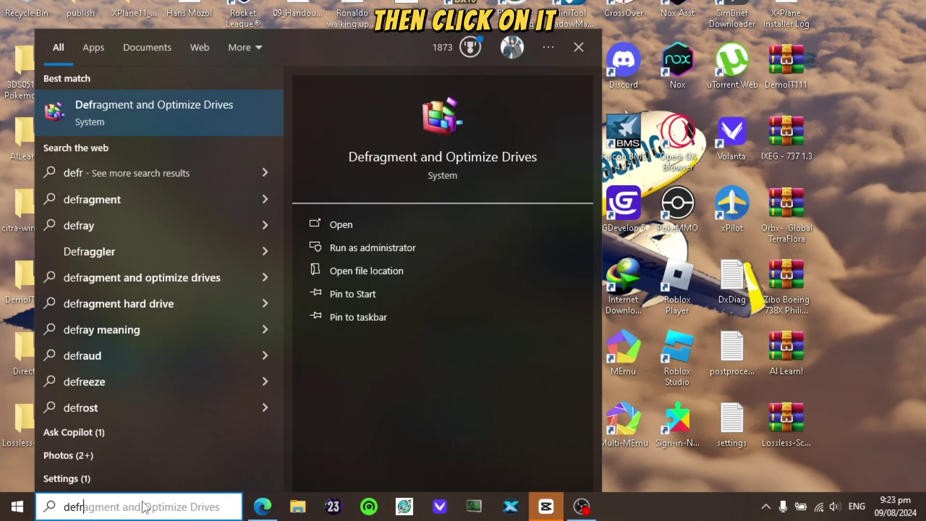
{"action": "type", "text": "agm"}
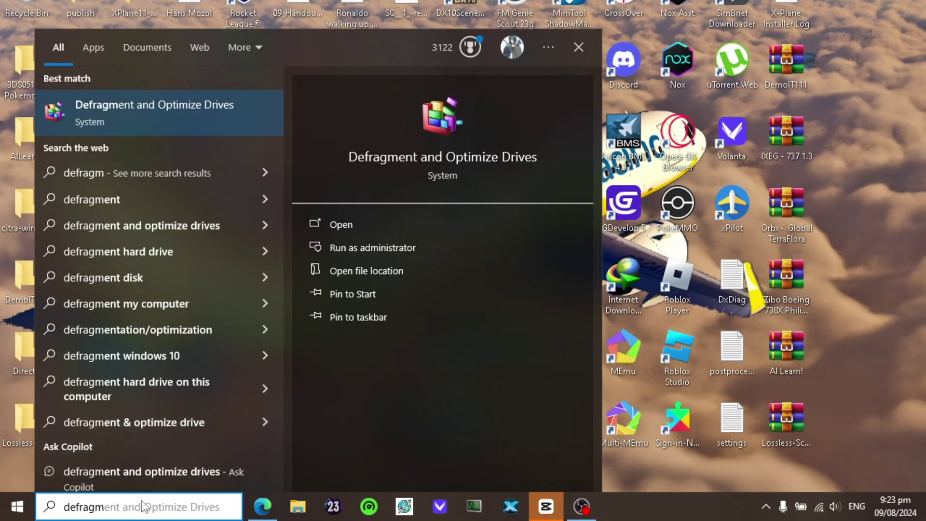
{"action": "left_click", "coordinate": [99, 119]}
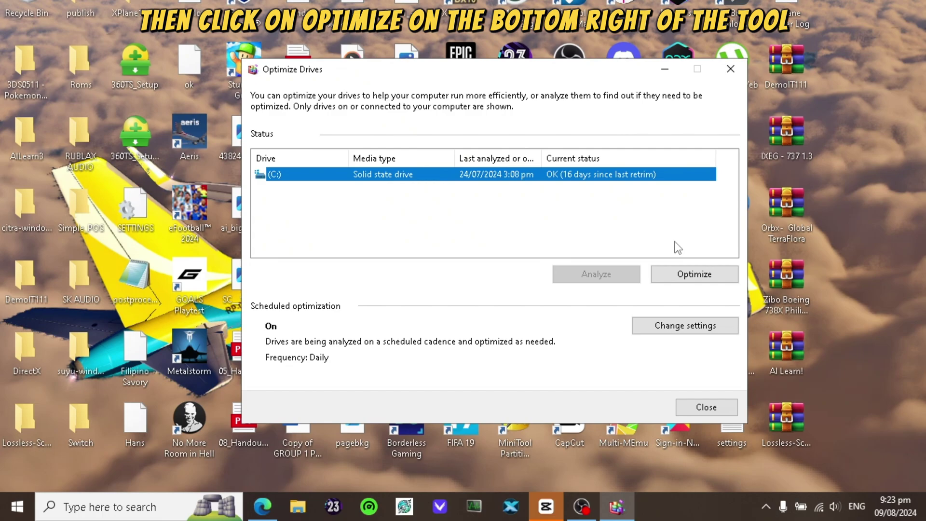
{"action": "left_click", "coordinate": [693, 276]}
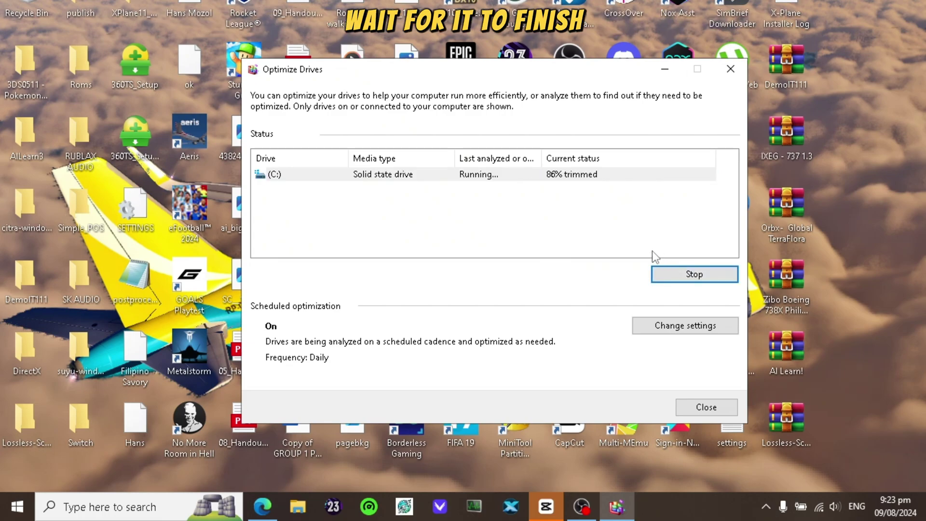
{"action": "left_click", "coordinate": [652, 335]}
{"action": "left_click", "coordinate": [455, 177]}
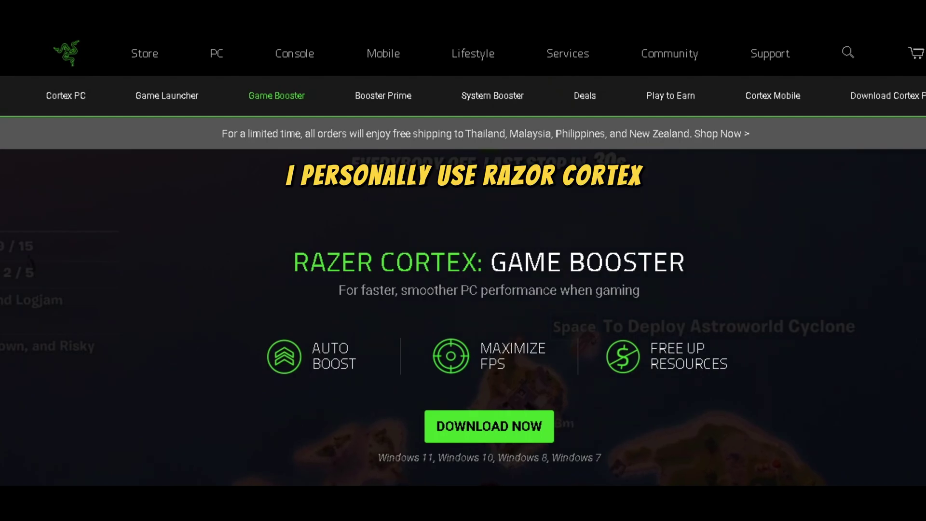
{"action": "scroll", "coordinate": [464, 281], "scroll_direction": "down", "scroll_amount": 1}
{"action": "scroll", "coordinate": [463, 281], "scroll_direction": "down", "scroll_amount": 1}
{"action": "scroll", "coordinate": [464, 281], "scroll_direction": "down", "scroll_amount": 2}
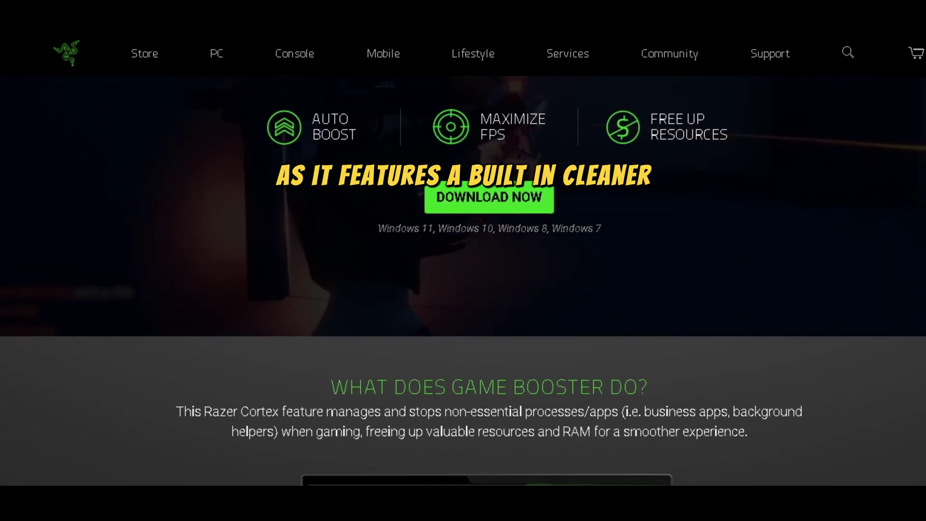
{"action": "scroll", "coordinate": [463, 281], "scroll_direction": "down", "scroll_amount": 1}
{"action": "scroll", "coordinate": [464, 281], "scroll_direction": "down", "scroll_amount": 1}
{"action": "scroll", "coordinate": [464, 281], "scroll_direction": "down", "scroll_amount": 1}
{"action": "scroll", "coordinate": [463, 280], "scroll_direction": "down", "scroll_amount": 1}
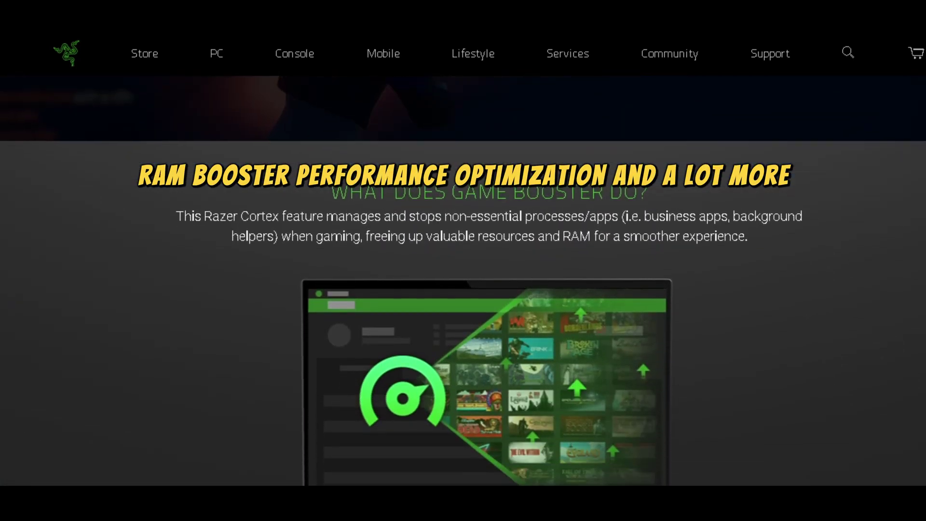
{"action": "scroll", "coordinate": [463, 280], "scroll_direction": "down", "scroll_amount": 1}
{"action": "scroll", "coordinate": [464, 282], "scroll_direction": "down", "scroll_amount": 1}
{"action": "scroll", "coordinate": [464, 281], "scroll_direction": "down", "scroll_amount": 2}
{"action": "scroll", "coordinate": [463, 281], "scroll_direction": "down", "scroll_amount": 1}
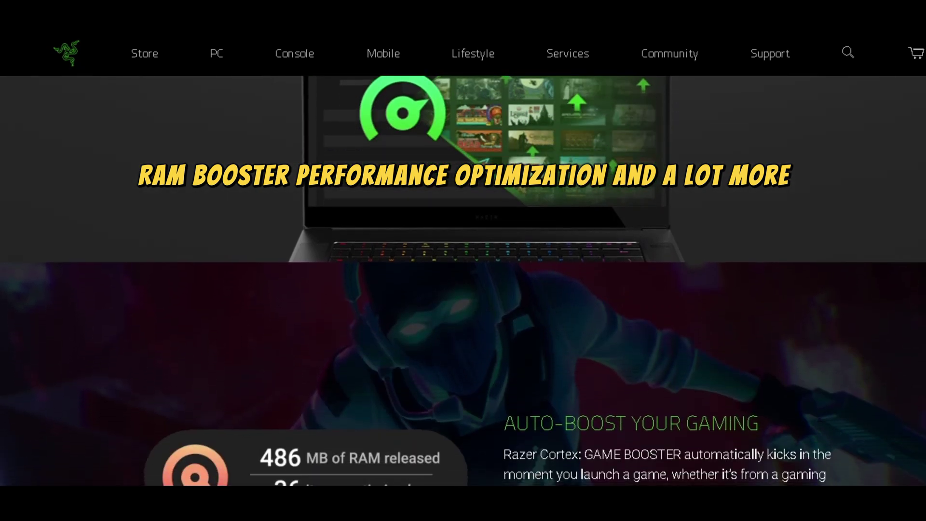
{"action": "scroll", "coordinate": [463, 281], "scroll_direction": "down", "scroll_amount": 1}
{"action": "scroll", "coordinate": [464, 280], "scroll_direction": "down", "scroll_amount": 1}
{"action": "scroll", "coordinate": [464, 281], "scroll_direction": "down", "scroll_amount": 1}
{"action": "scroll", "coordinate": [463, 281], "scroll_direction": "down", "scroll_amount": 1}
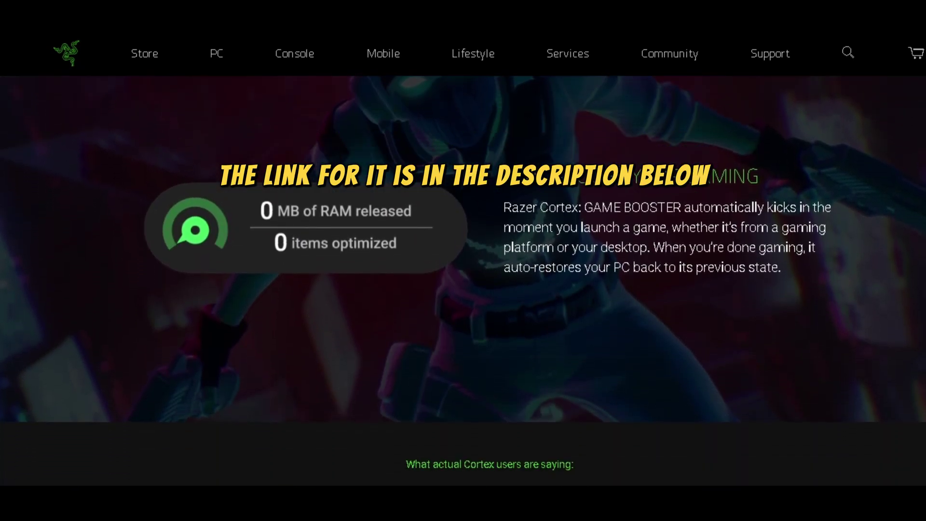
{"action": "scroll", "coordinate": [463, 281], "scroll_direction": "down", "scroll_amount": 1}
{"action": "scroll", "coordinate": [464, 281], "scroll_direction": "down", "scroll_amount": 2}
{"action": "scroll", "coordinate": [463, 280], "scroll_direction": "down", "scroll_amount": 1}
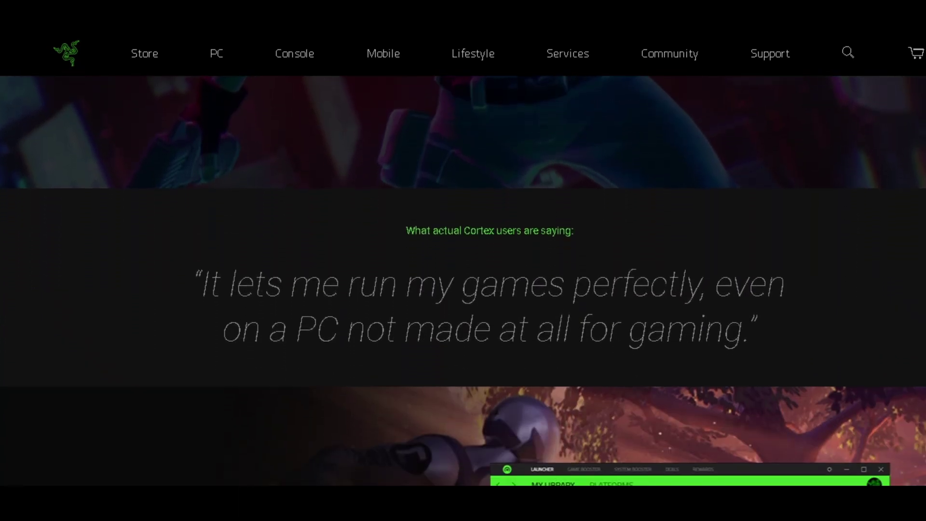
{"action": "scroll", "coordinate": [464, 281], "scroll_direction": "down", "scroll_amount": 2}
{"action": "scroll", "coordinate": [464, 281], "scroll_direction": "down", "scroll_amount": 1}
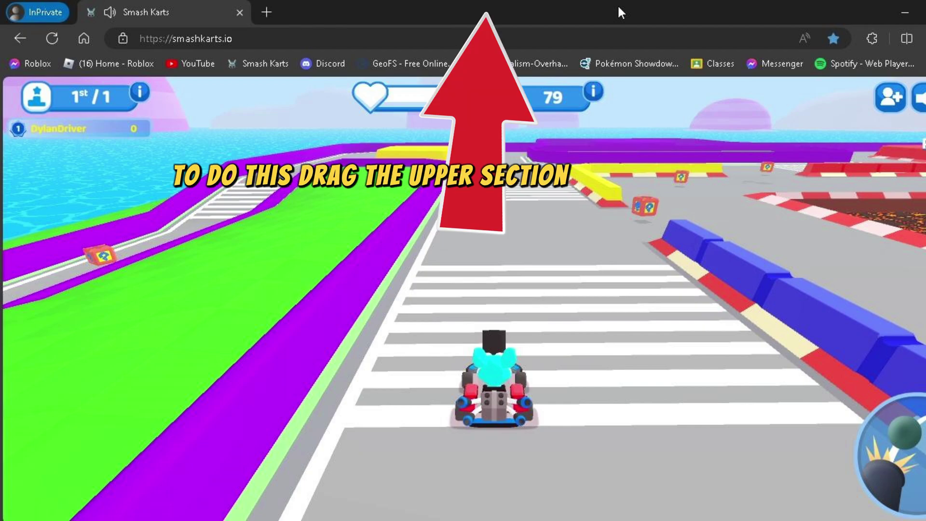
Pull the Smash Karts Edge window down, shrink its edges and corner, and move it up-right.
{"action": "left_click_drag", "start_coordinate": [619, 7], "coordinate": [617, 88]}
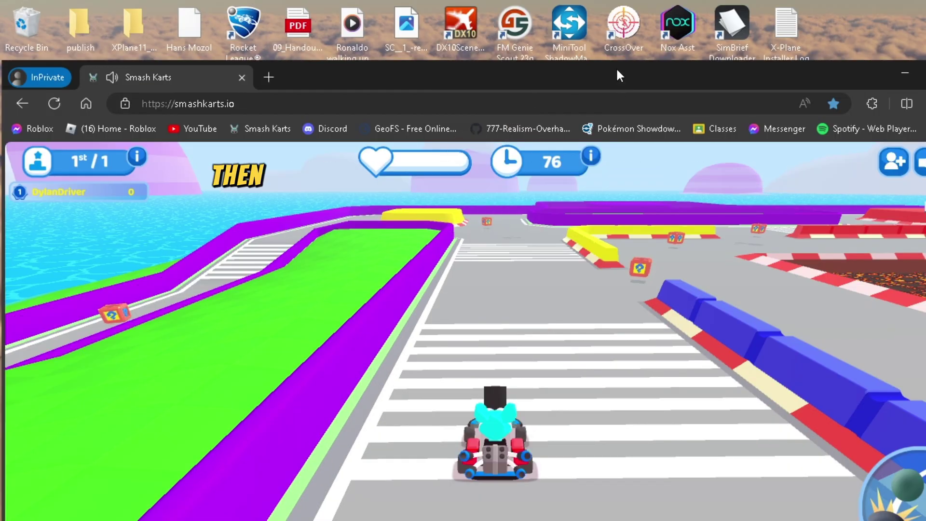
{"action": "mouse_move", "coordinate": [617, 194]}
{"action": "left_mouse_down"}
{"action": "mouse_move", "coordinate": [599, 272]}
{"action": "mouse_move", "coordinate": [598, 146]}
{"action": "left_mouse_up"}
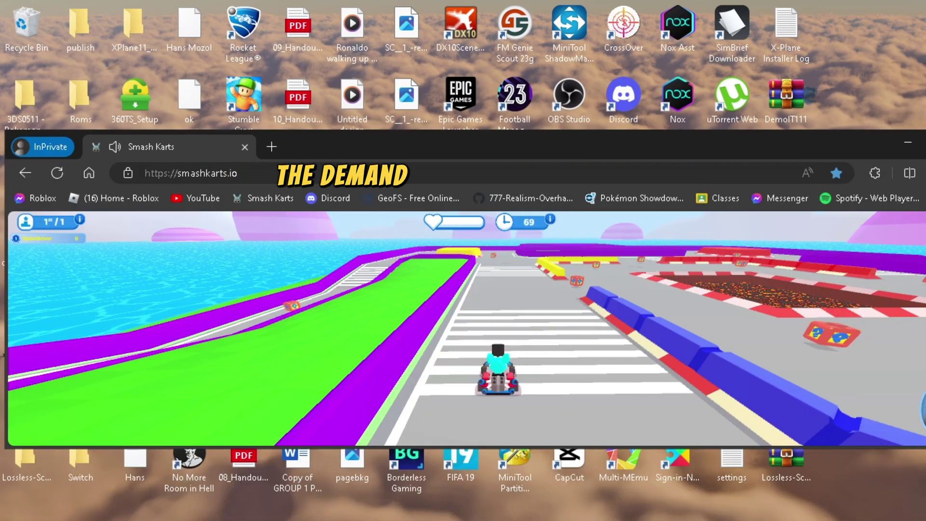
{"action": "left_click_drag", "start_coordinate": [599, 446], "coordinate": [599, 482]}
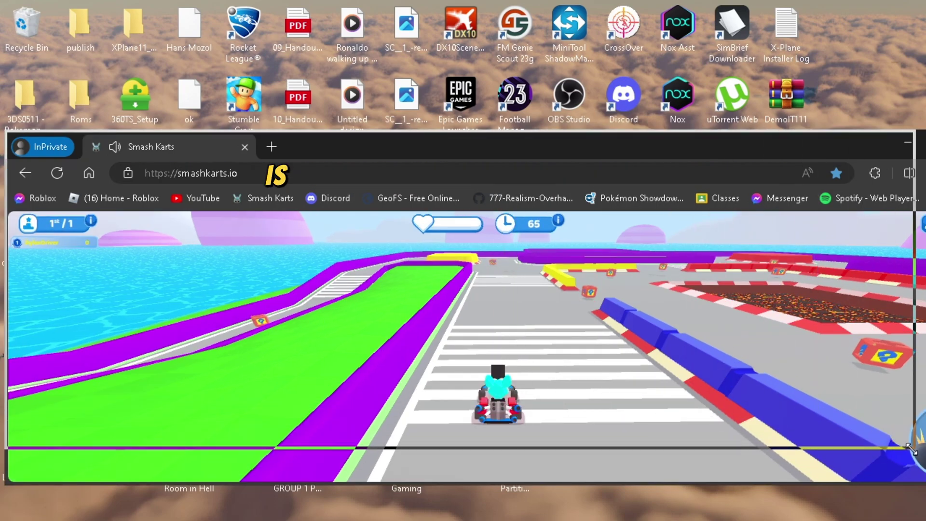
{"action": "left_click_drag", "start_coordinate": [925, 484], "coordinate": [910, 441]}
{"action": "left_click_drag", "start_coordinate": [426, 151], "coordinate": [485, 107]}
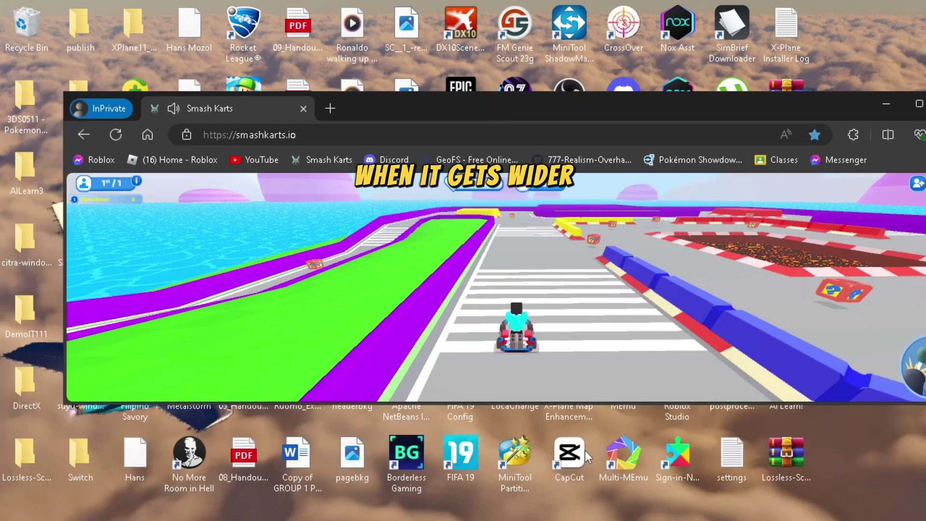